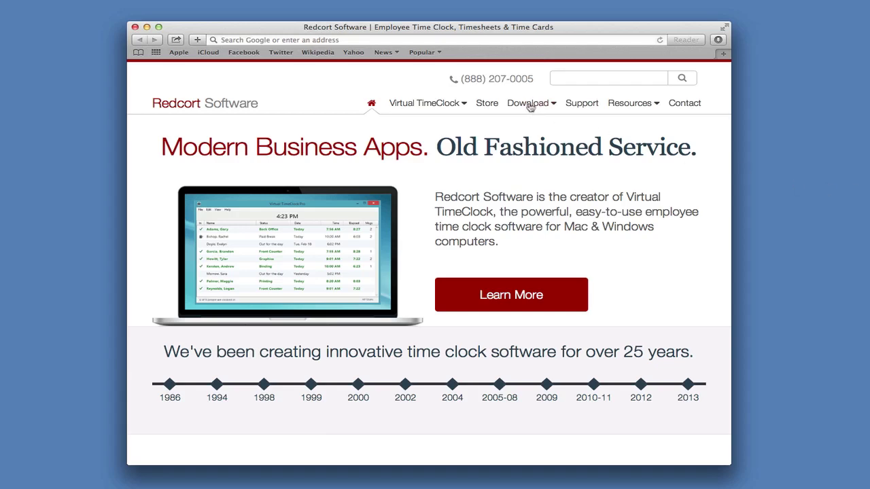
Step: Open the Virtual TimeClock Network page from Safari's Download menu
mouse_move(529, 107)
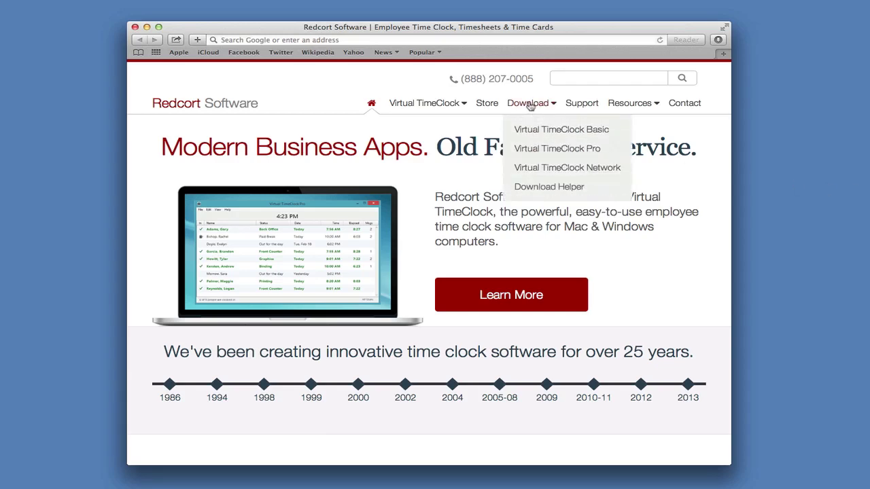
click(544, 169)
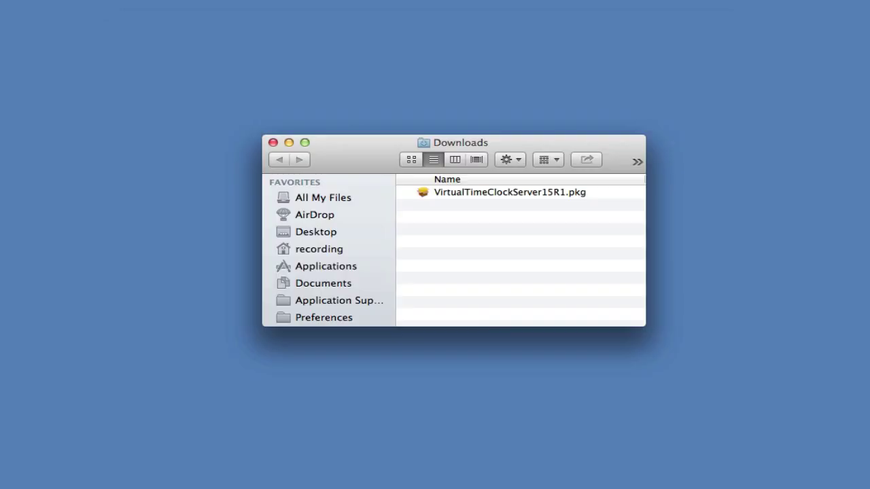
Step: Launch VirtualTimeClockServer15R1.pkg and accept the software license agreement
click(506, 193)
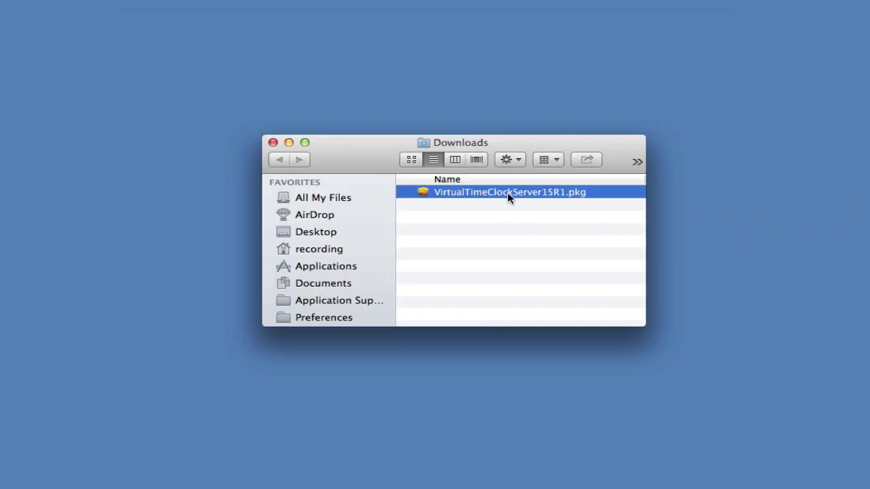
double_click(506, 193)
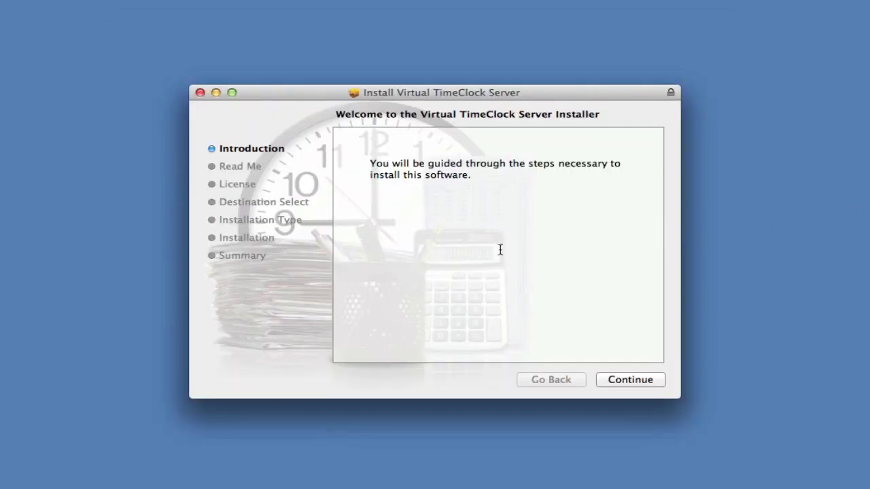
click(623, 381)
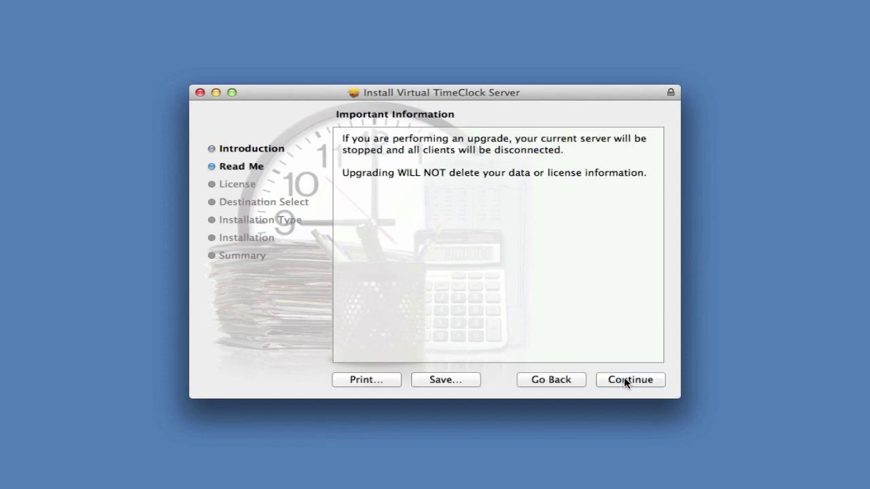
click(625, 382)
click(626, 382)
click(577, 204)
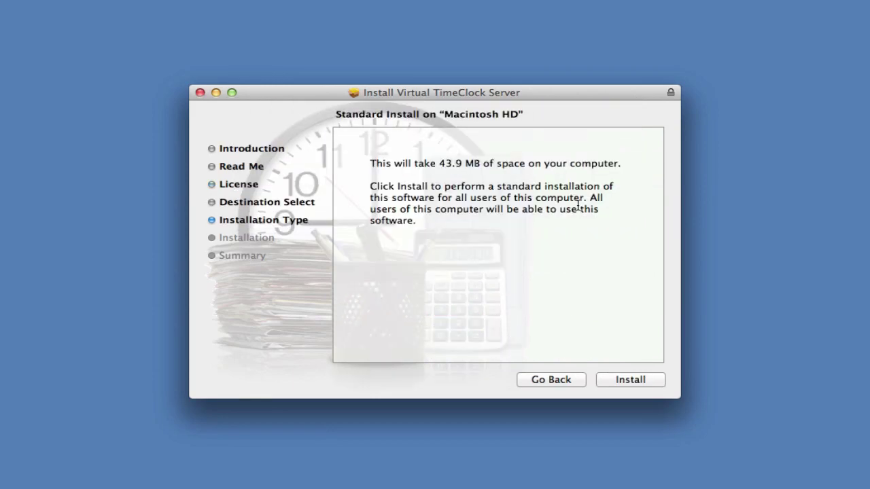
Step: Run the standard installation on Macintosh HD, authorizing it with the admin password
click(620, 382)
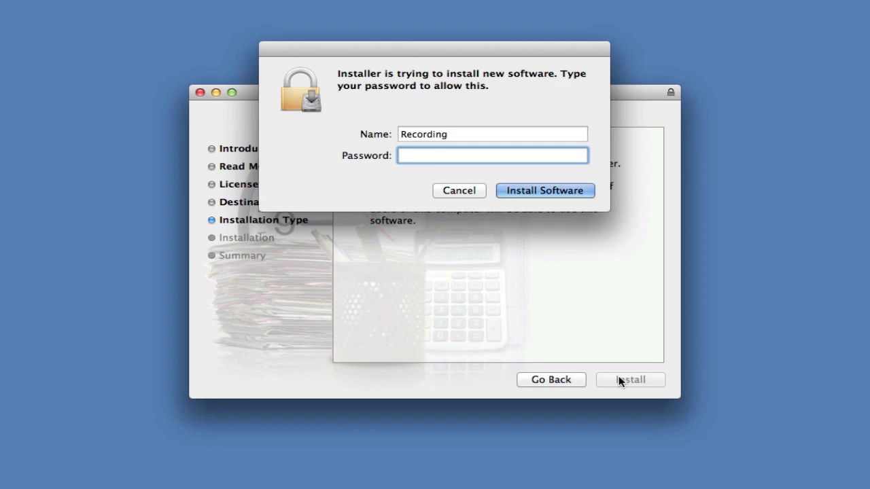
text(•••••••••)
key(Return)
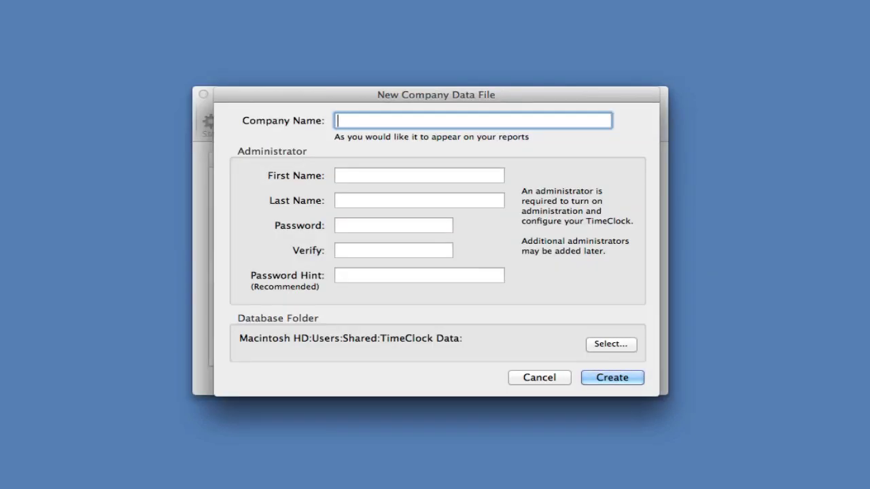
Step: Enter company name Redcort Software, the administrator's first and last name, and a matching password
text(Redcort Softwa)
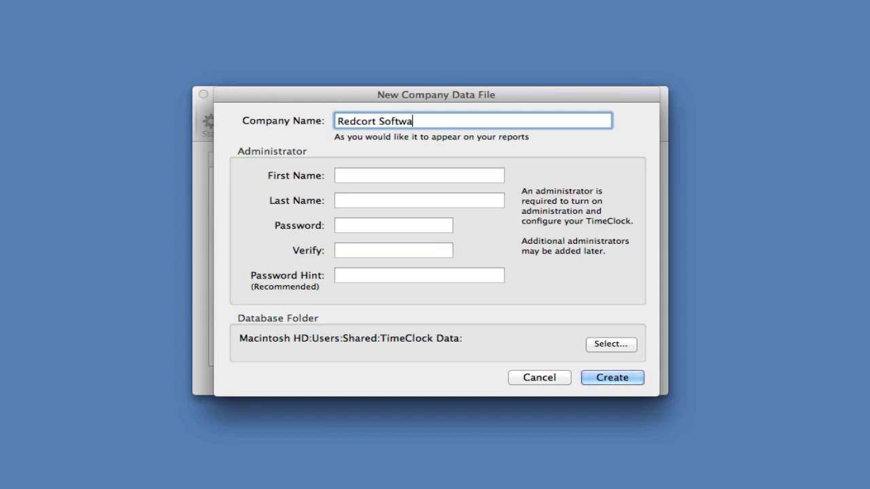
text(re)
key(Tab)
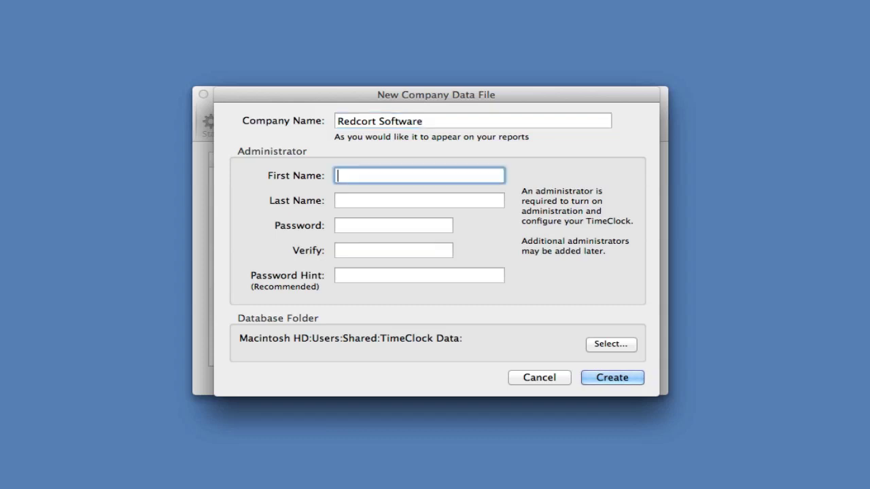
key(Tab)
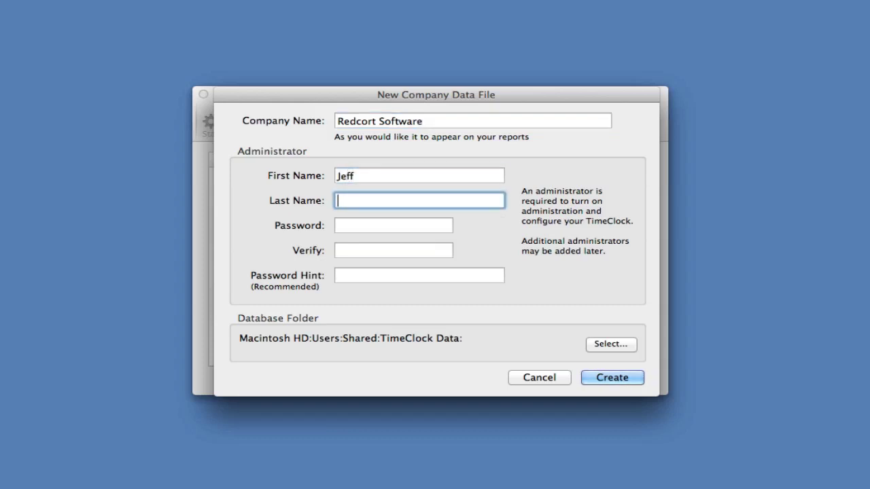
key(Tab)
text(pass)
key(Tab)
text(pass)
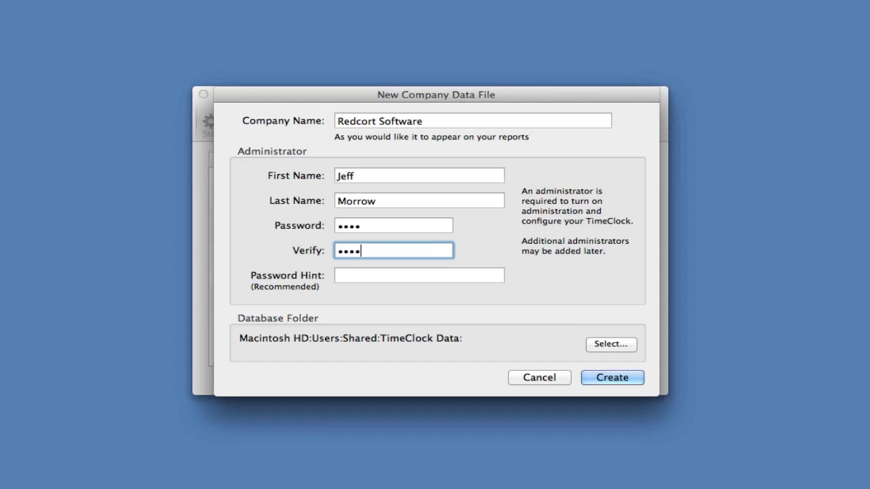
key(Tab)
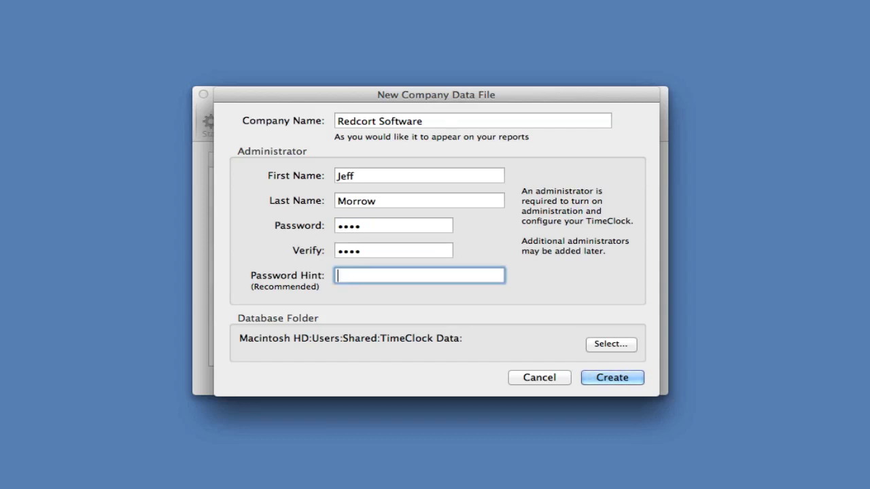
Step: Create the company data file and dismiss the success and daemon-installed notices
click(610, 381)
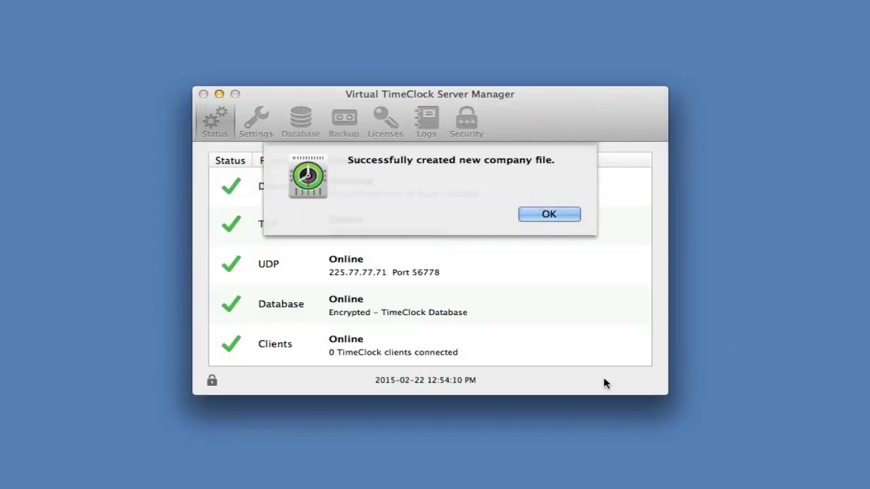
click(558, 216)
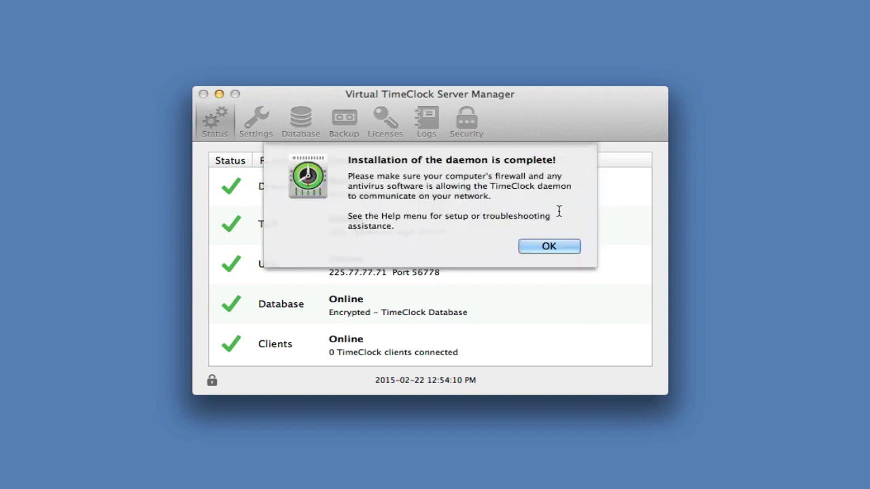
click(558, 246)
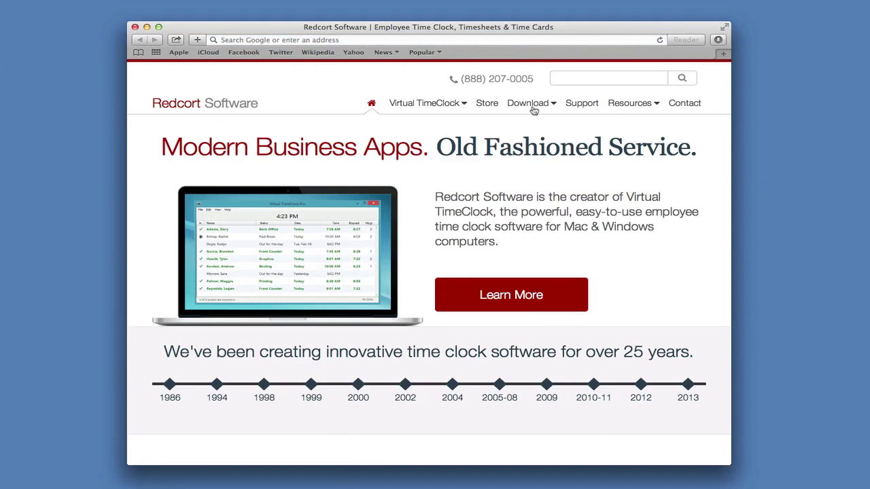
Step: Download the Pro Client installer for Mac from the Virtual TimeClock Network page
mouse_move(534, 109)
click(544, 169)
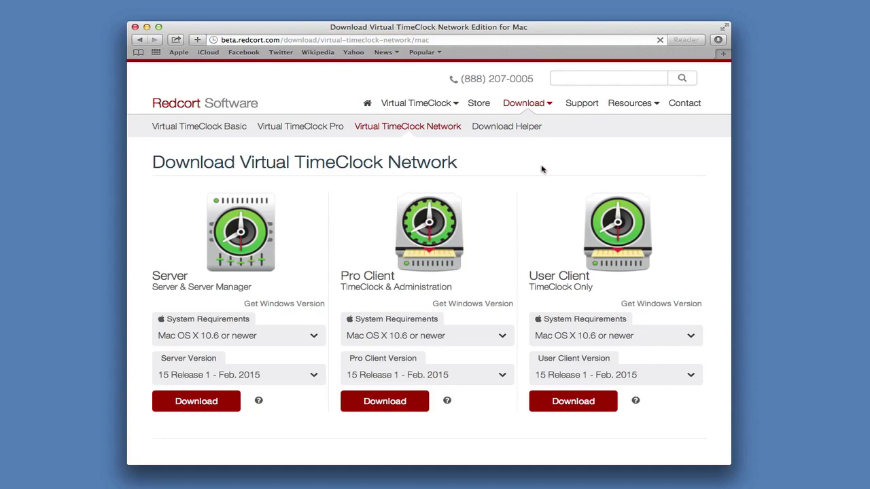
click(372, 406)
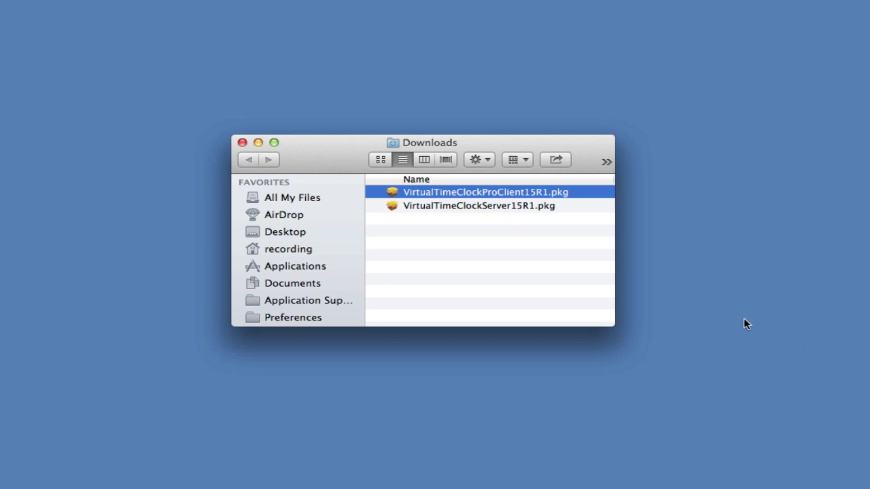
Step: Install VirtualTimeClockProClient15R1.pkg on Macintosh HD, accepting the license and entering the admin password
double_click(475, 193)
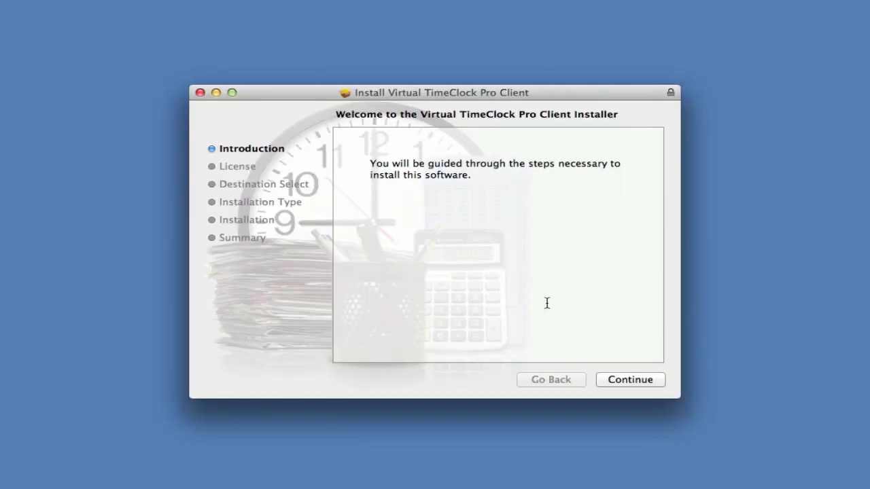
click(622, 382)
click(620, 381)
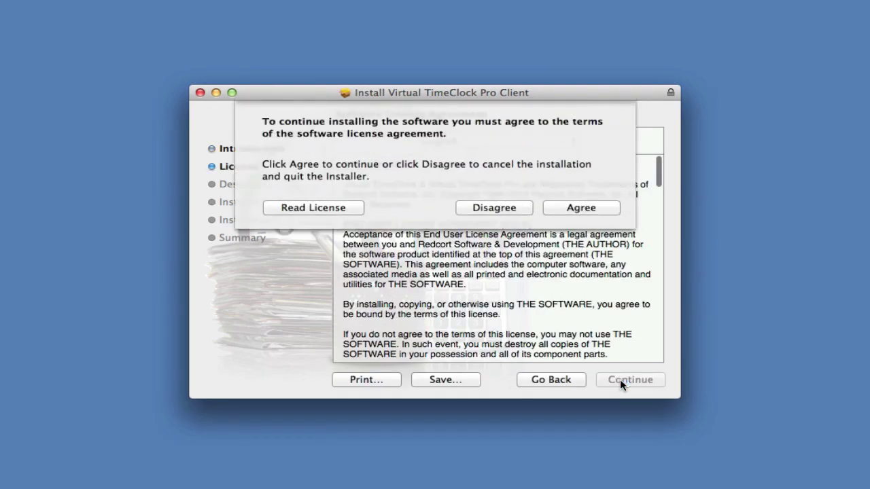
click(581, 205)
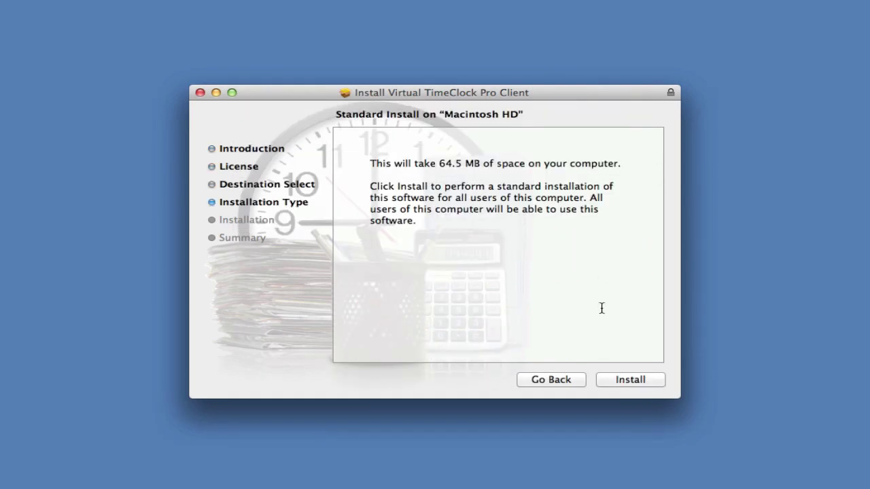
click(627, 381)
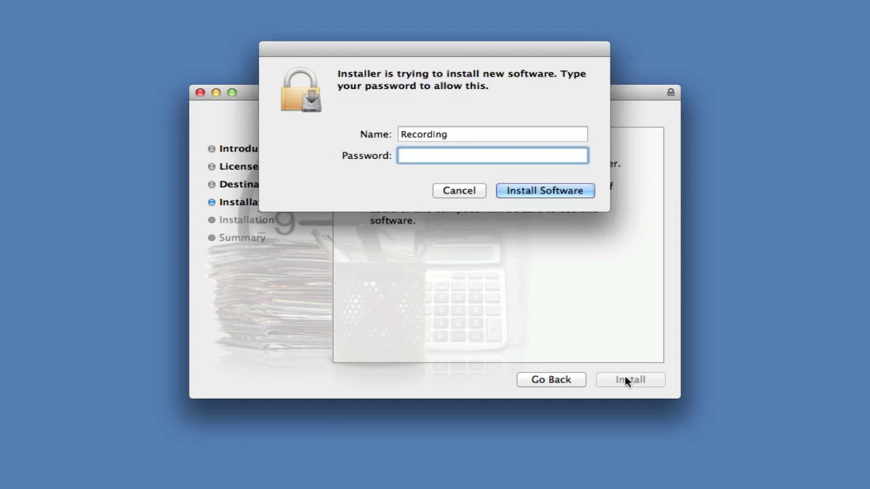
text(••••••••••)
key(Return)
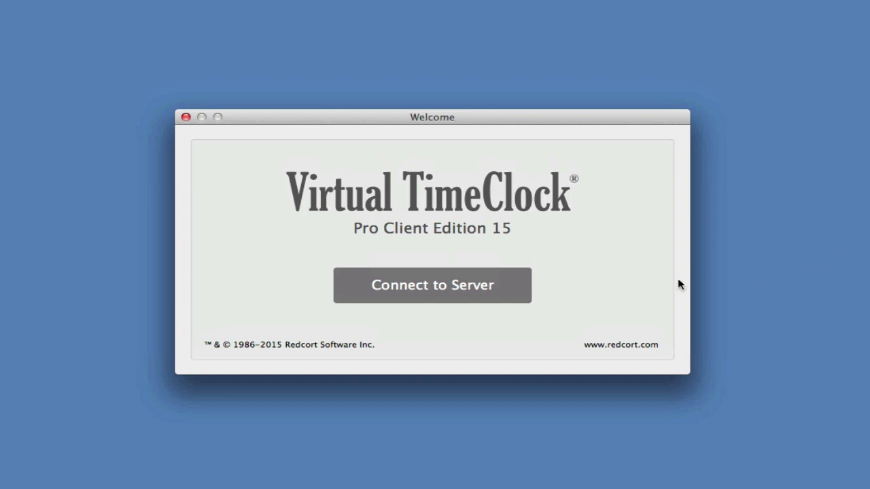
Step: Connect to the time clock server and log in with the administrator password
click(435, 289)
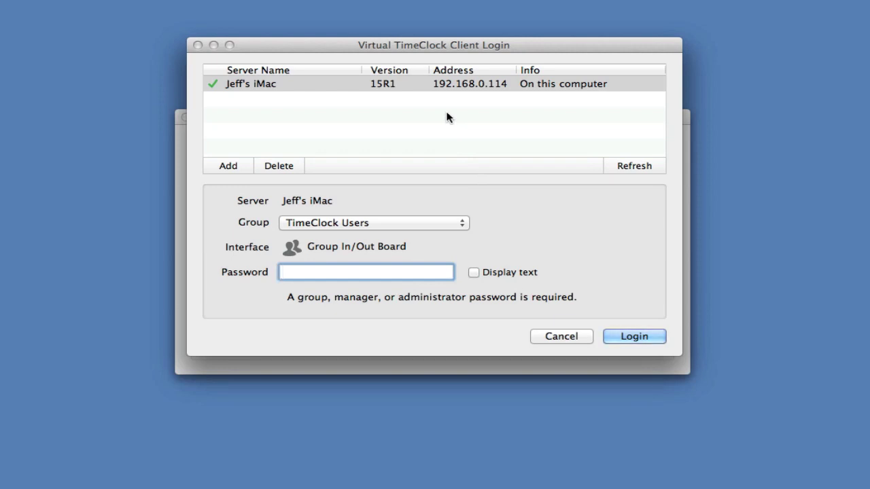
text(pass)
click(620, 333)
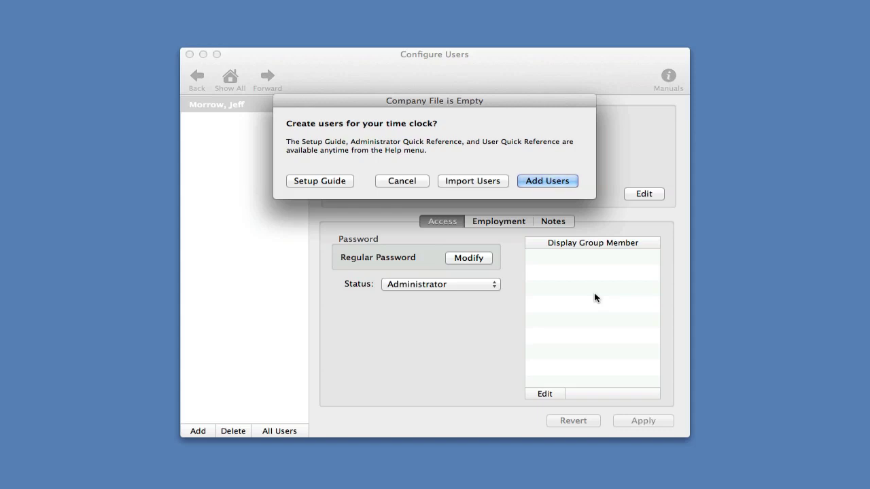
Step: Add a new user with the employee's first and last name and save it
click(548, 181)
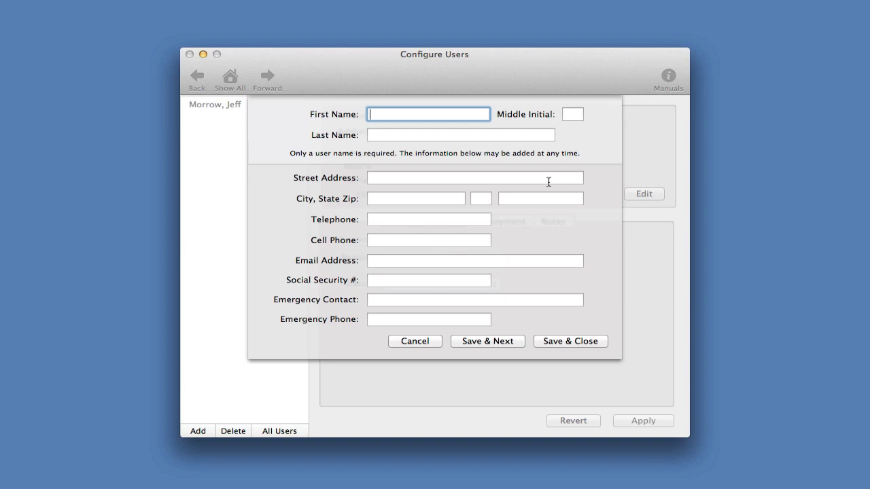
key(Tab)
key(Tab)
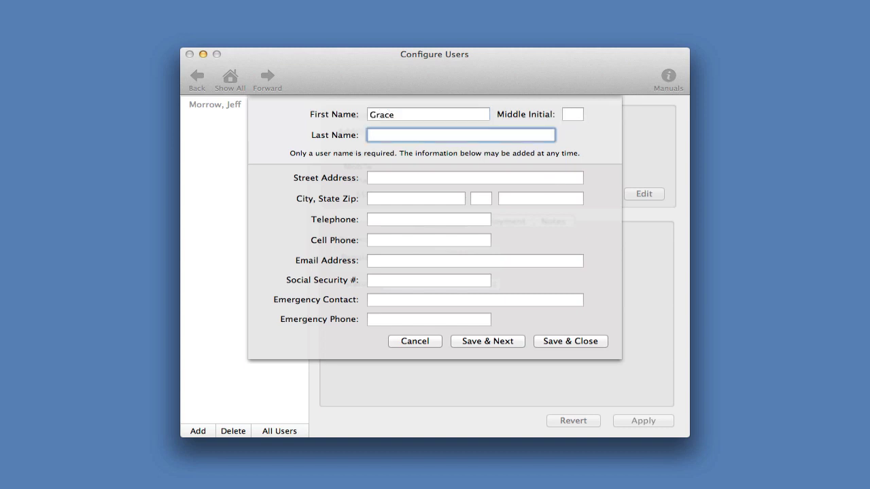
click(558, 341)
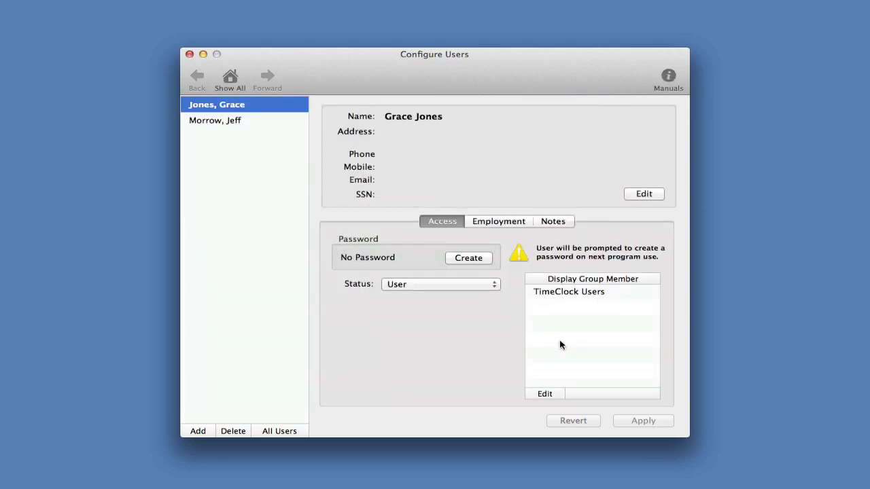
Step: Assign all users to the Weekly Only overtime rule and save the change
click(231, 76)
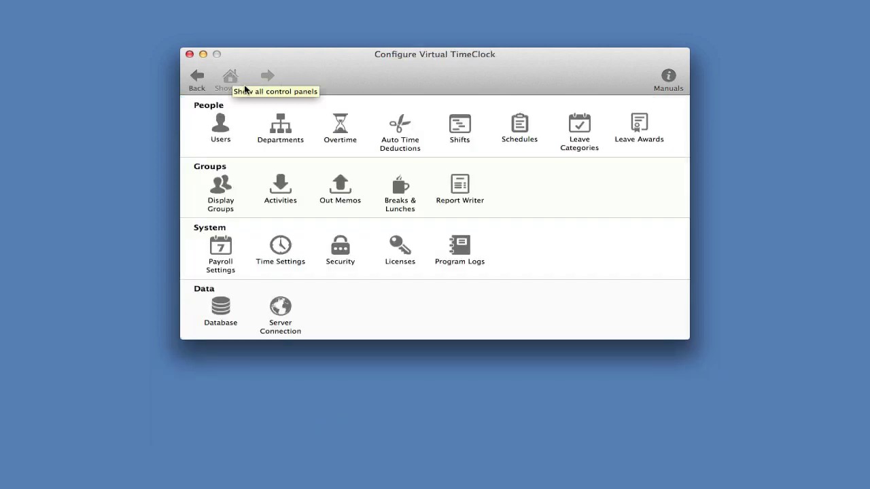
click(341, 131)
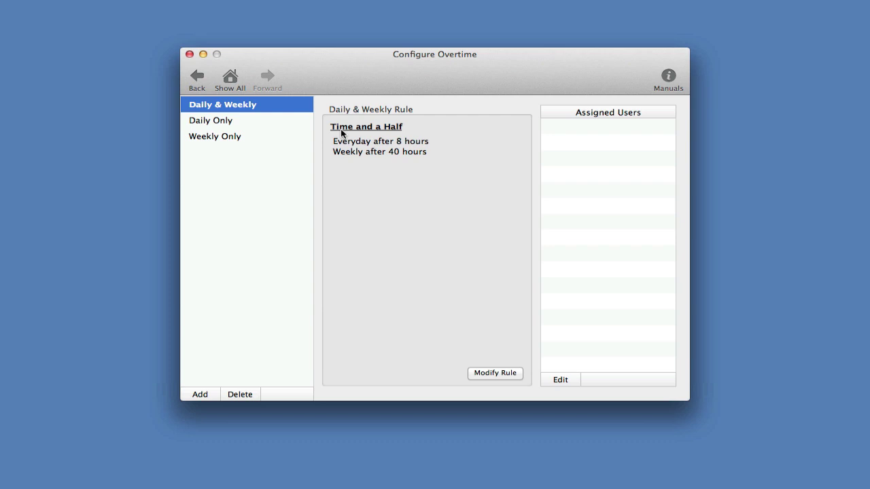
click(228, 138)
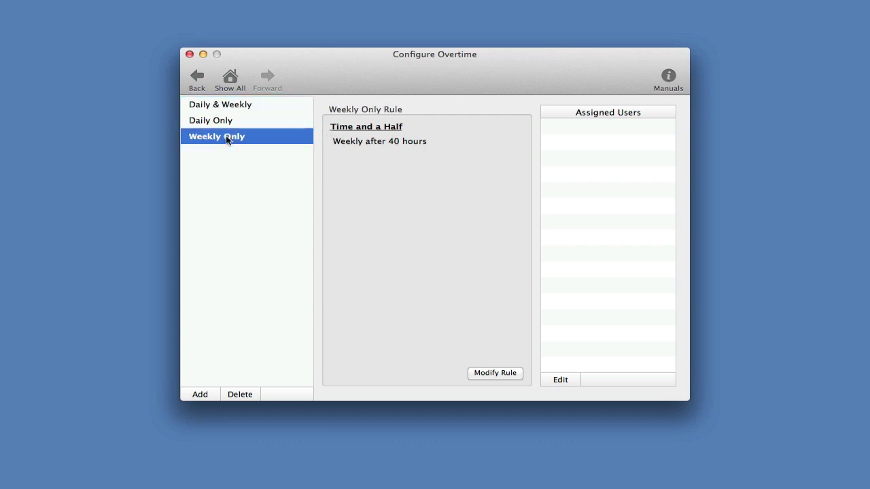
click(554, 381)
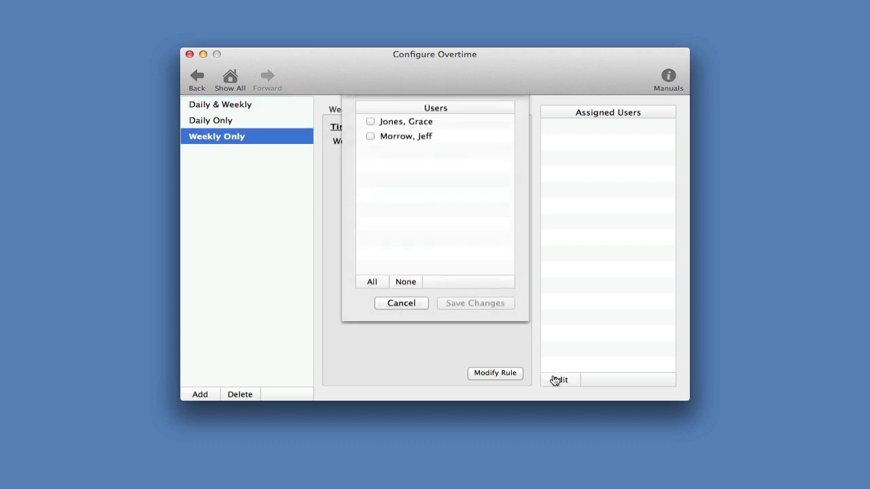
click(381, 289)
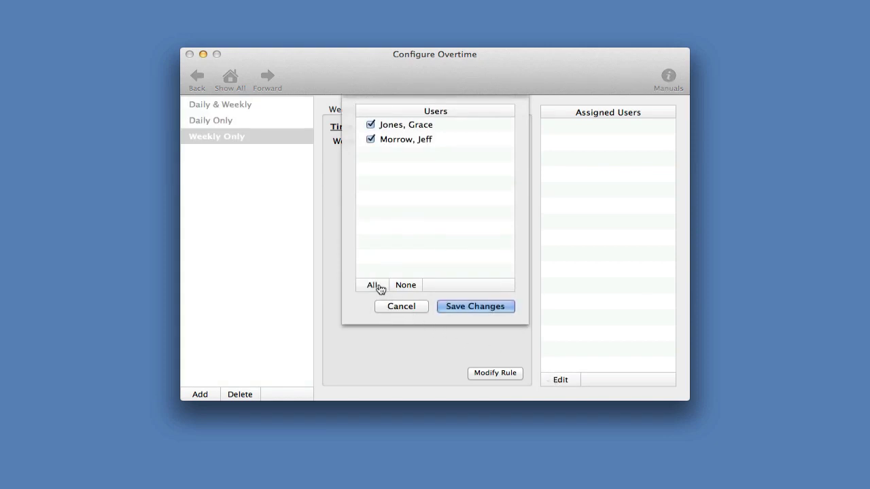
click(493, 306)
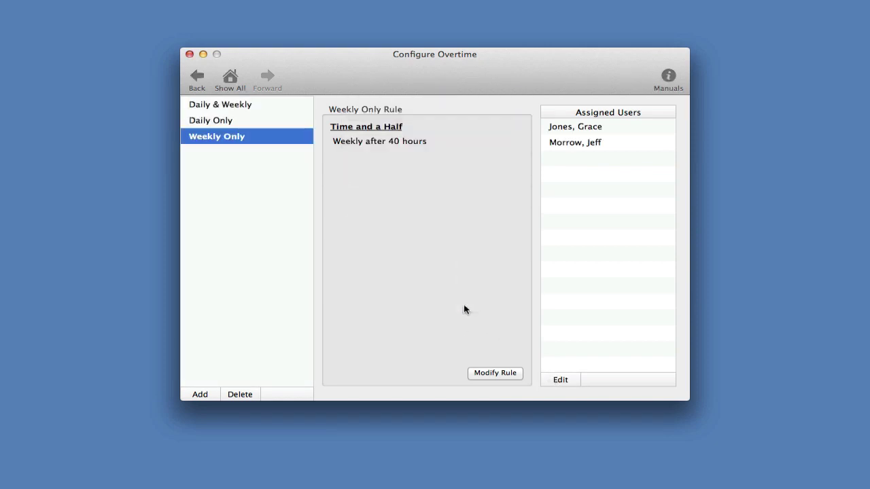
Step: Review the paid In activity in Activities, then return to the configuration overview
click(231, 82)
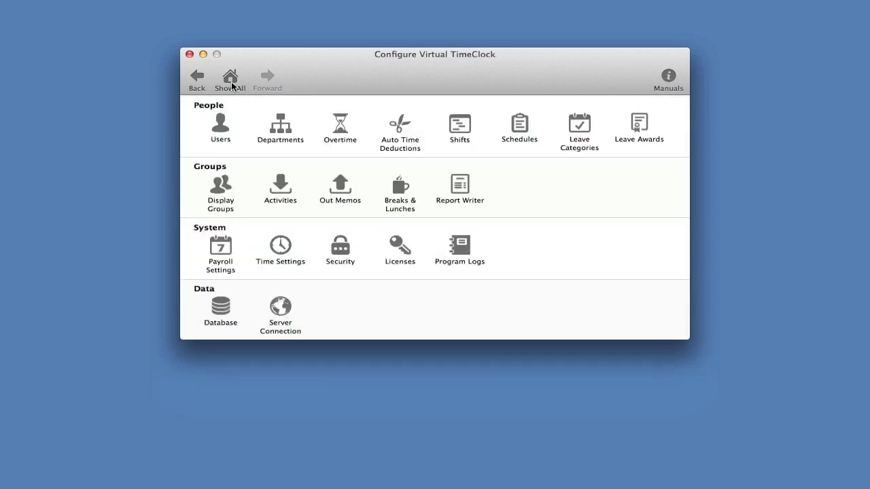
click(282, 185)
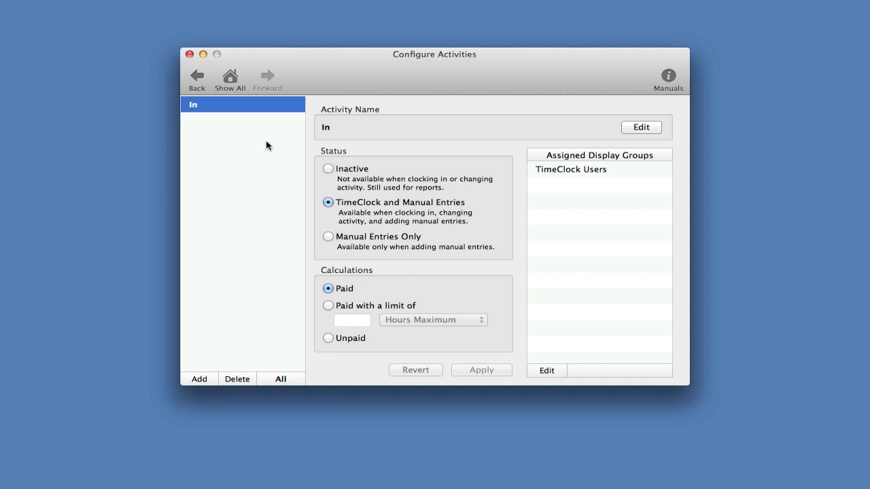
click(231, 80)
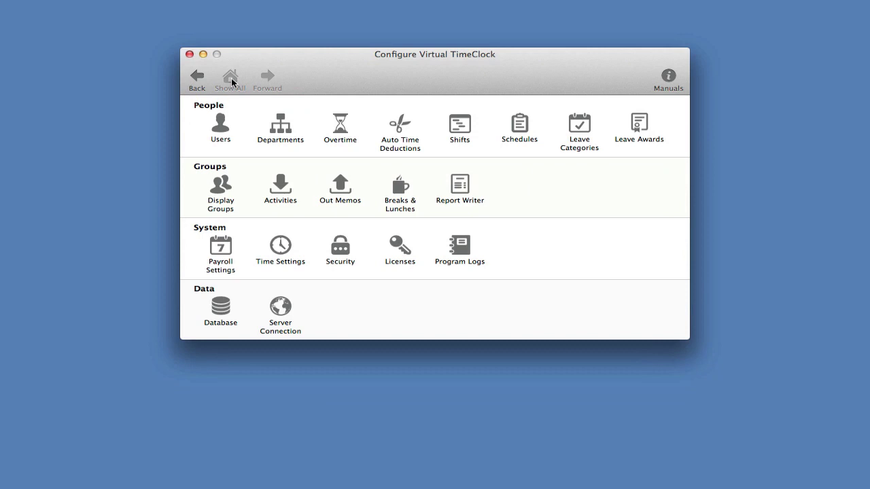
click(215, 200)
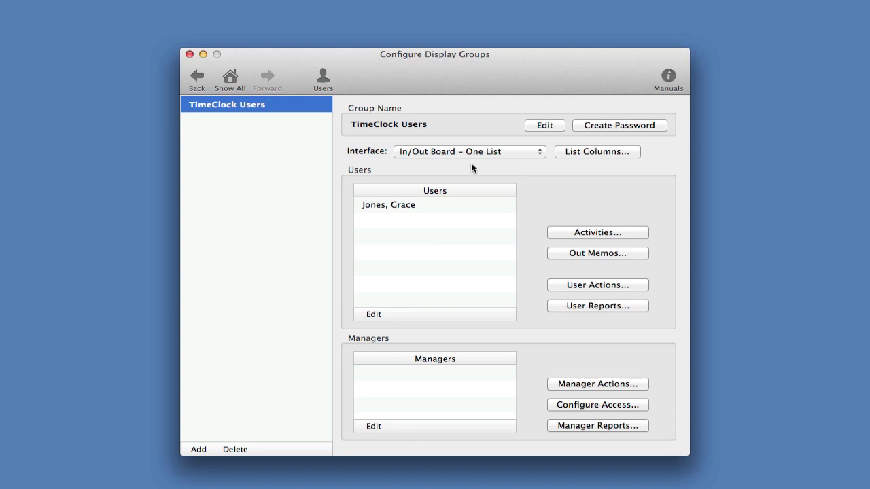
click(541, 153)
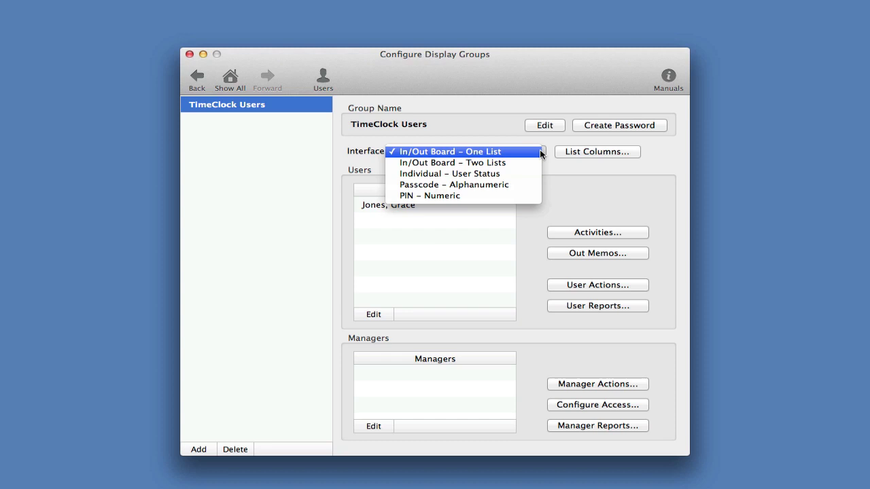
click(567, 286)
click(568, 286)
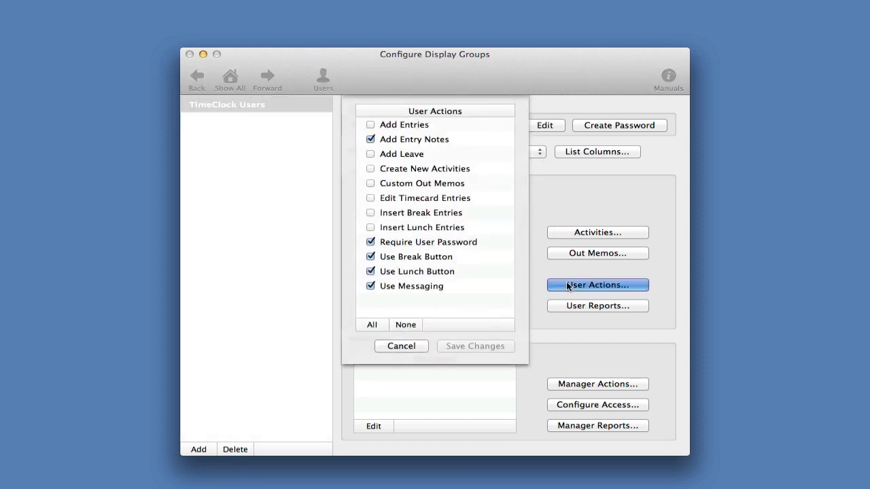
click(406, 345)
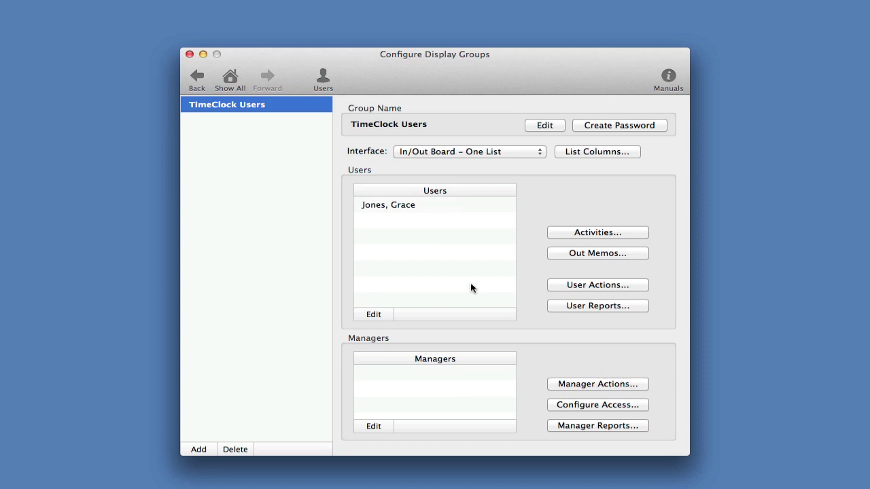
click(231, 79)
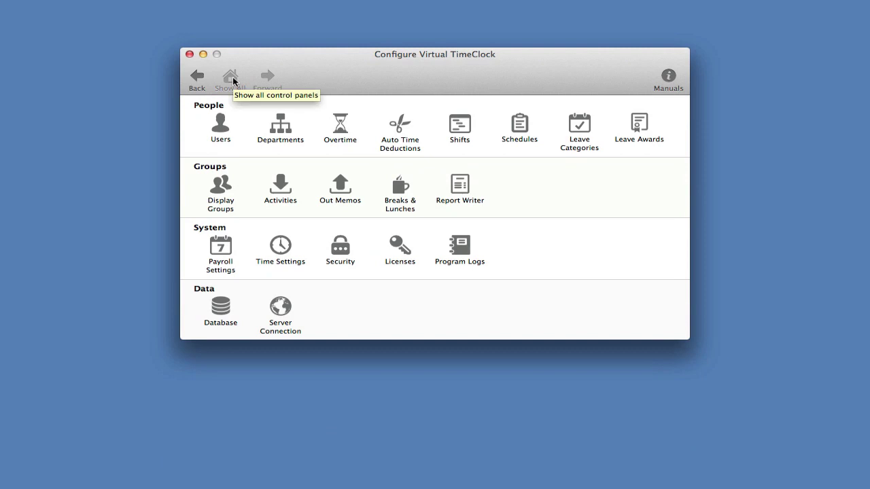
click(222, 251)
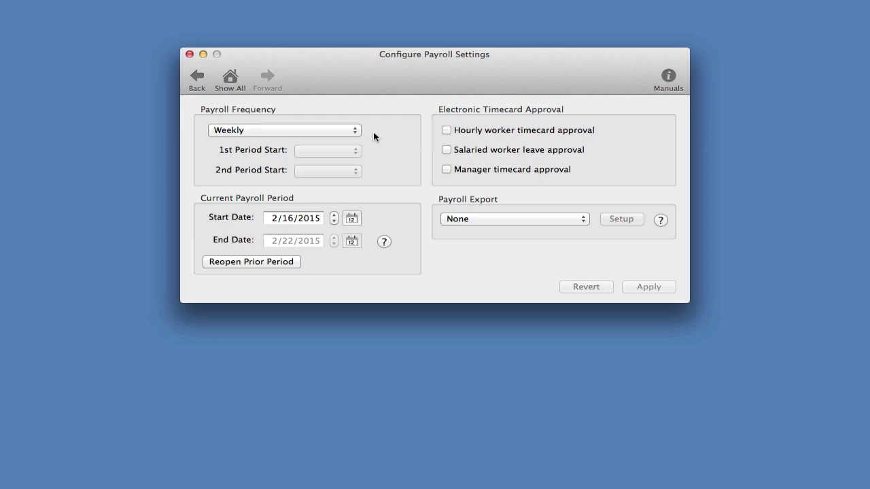
click(232, 79)
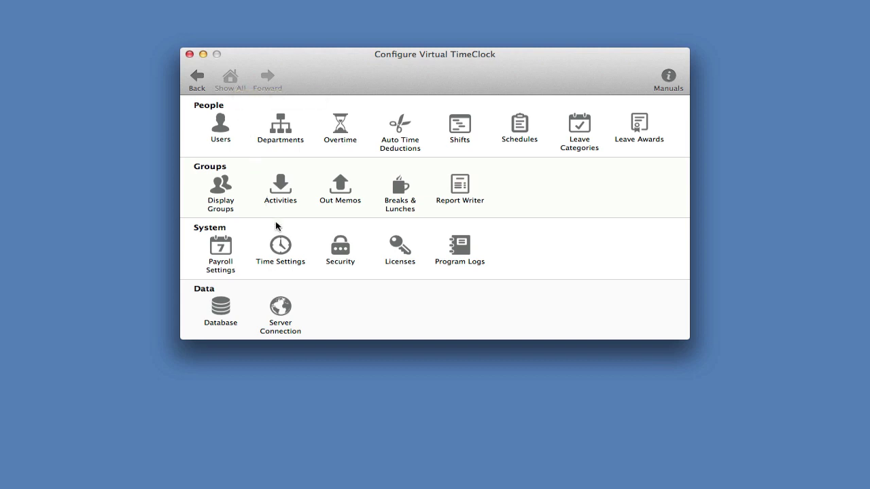
click(282, 249)
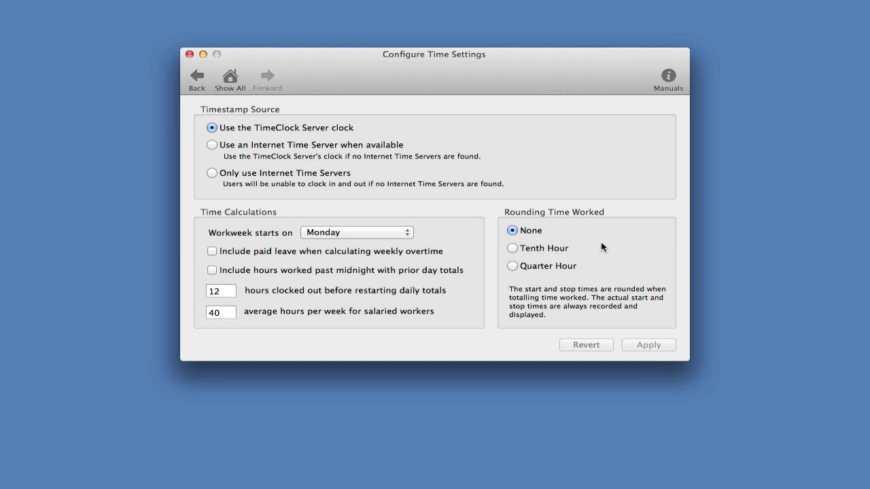
click(231, 80)
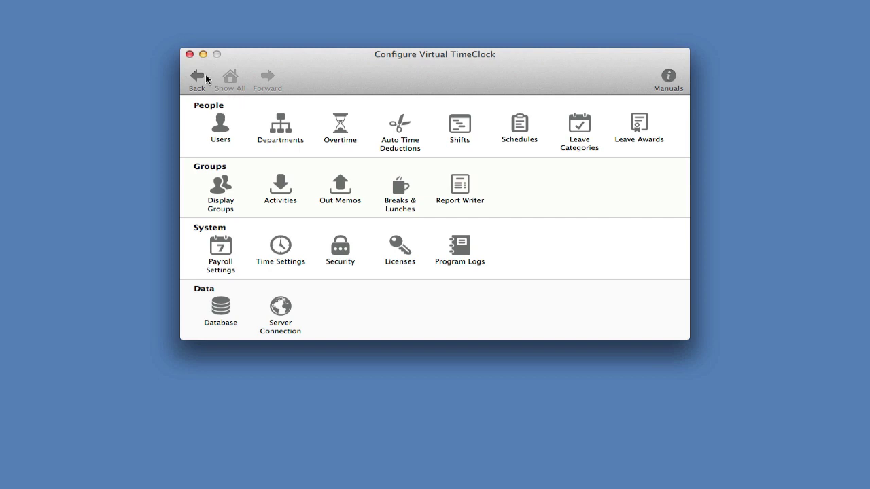
Step: Close the Configure Virtual TimeClock window to return to the administration view
click(190, 54)
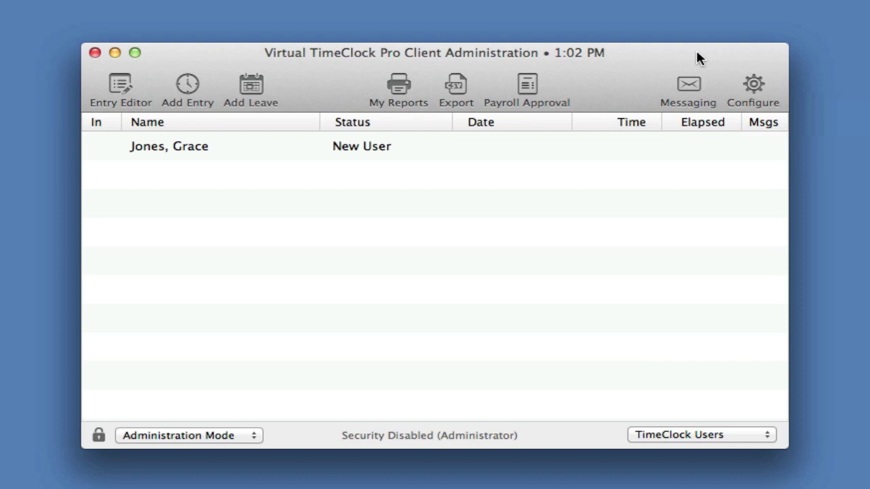
Step: Switch the client to User Mode and open the New User's clock-in
click(193, 438)
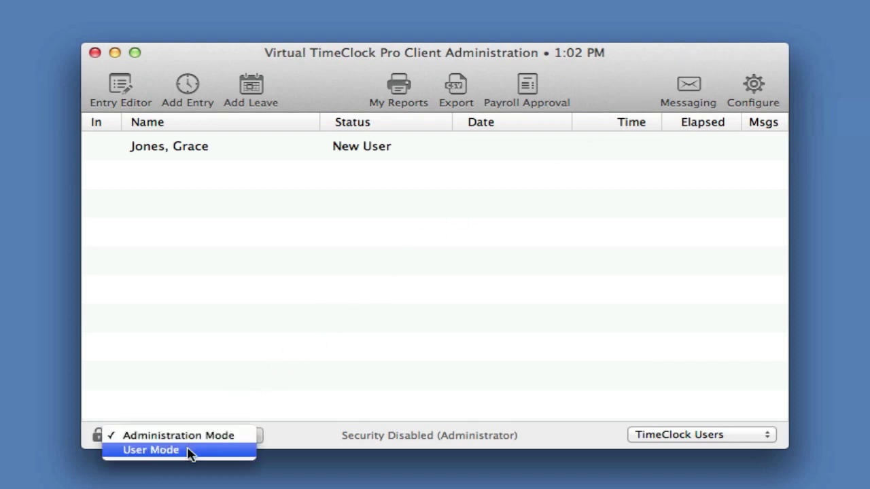
click(189, 451)
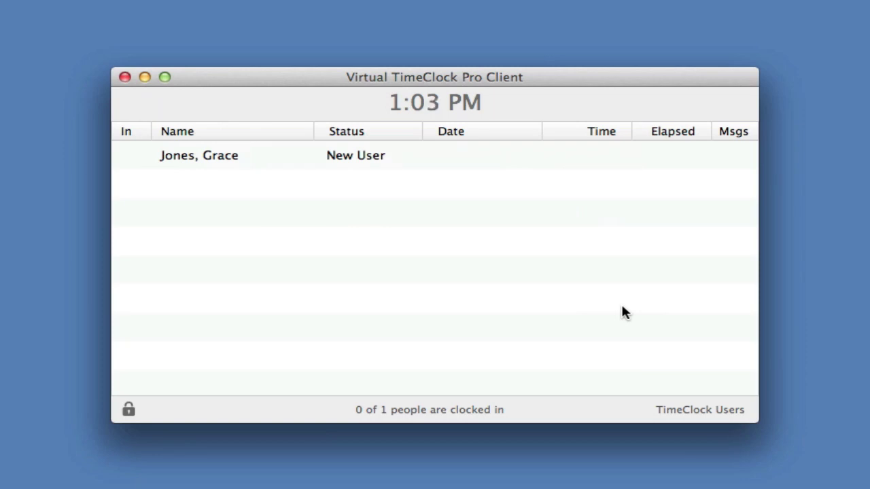
double_click(390, 156)
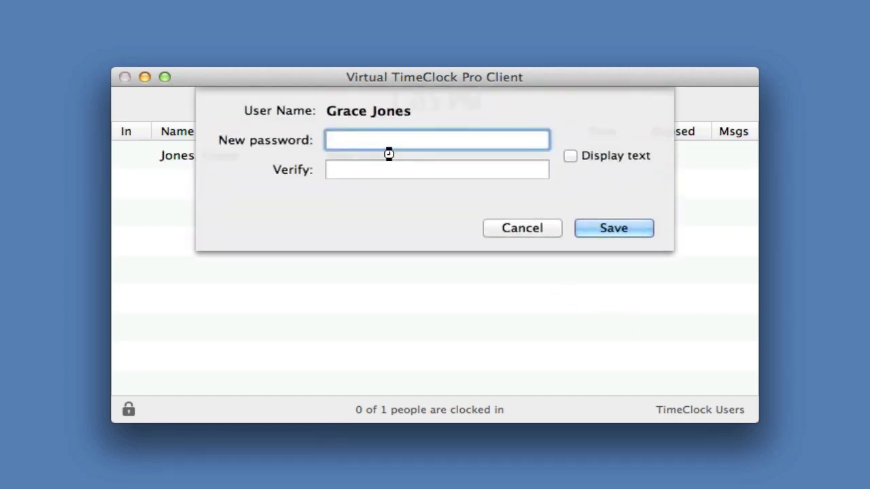
Step: Enter and verify a new password for the user, save it, and clock them in
text(12345)
key(Tab)
text(12345)
key(Return)
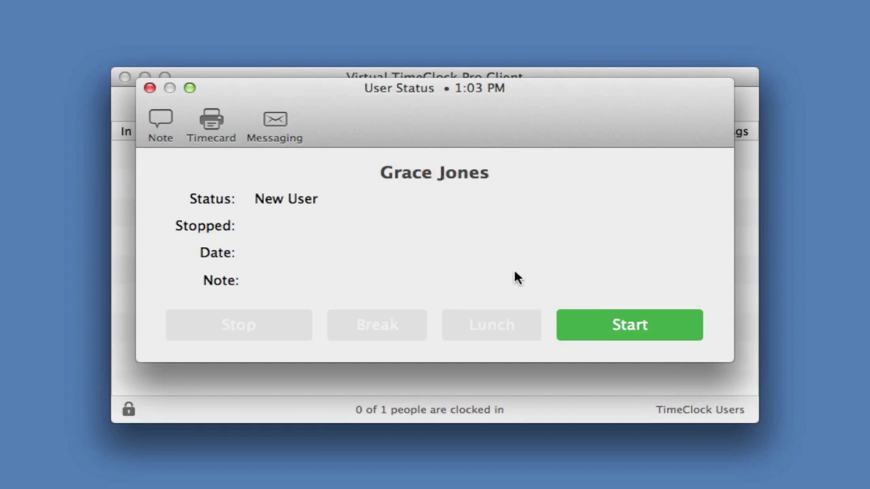
click(617, 327)
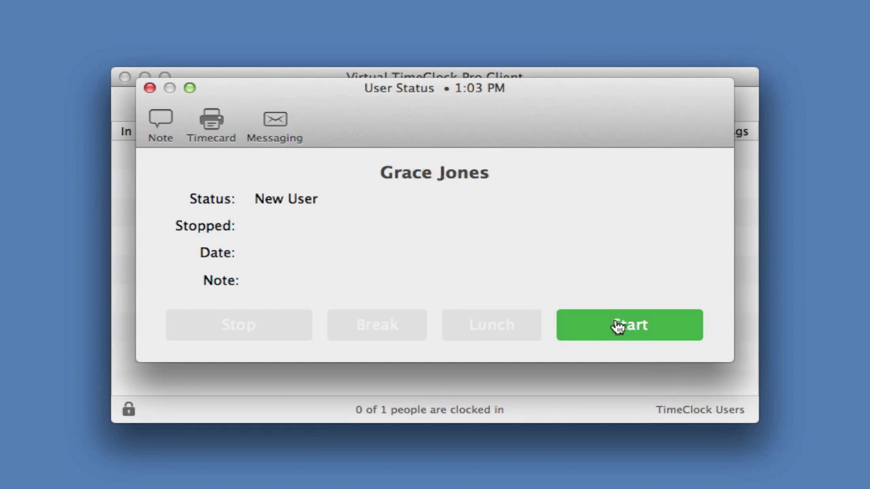